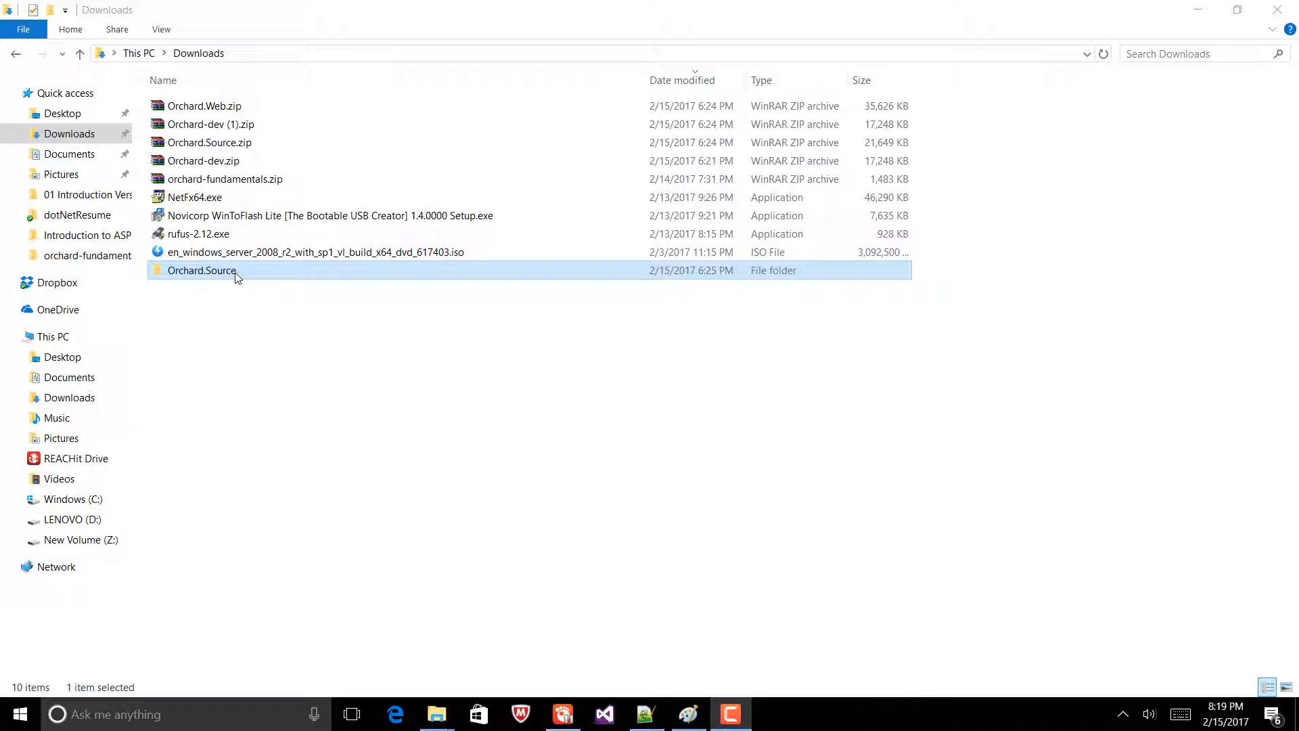
# Open the security permissions of the Orchard.Source folder for editing.
pyautogui.rightClick(215, 276)
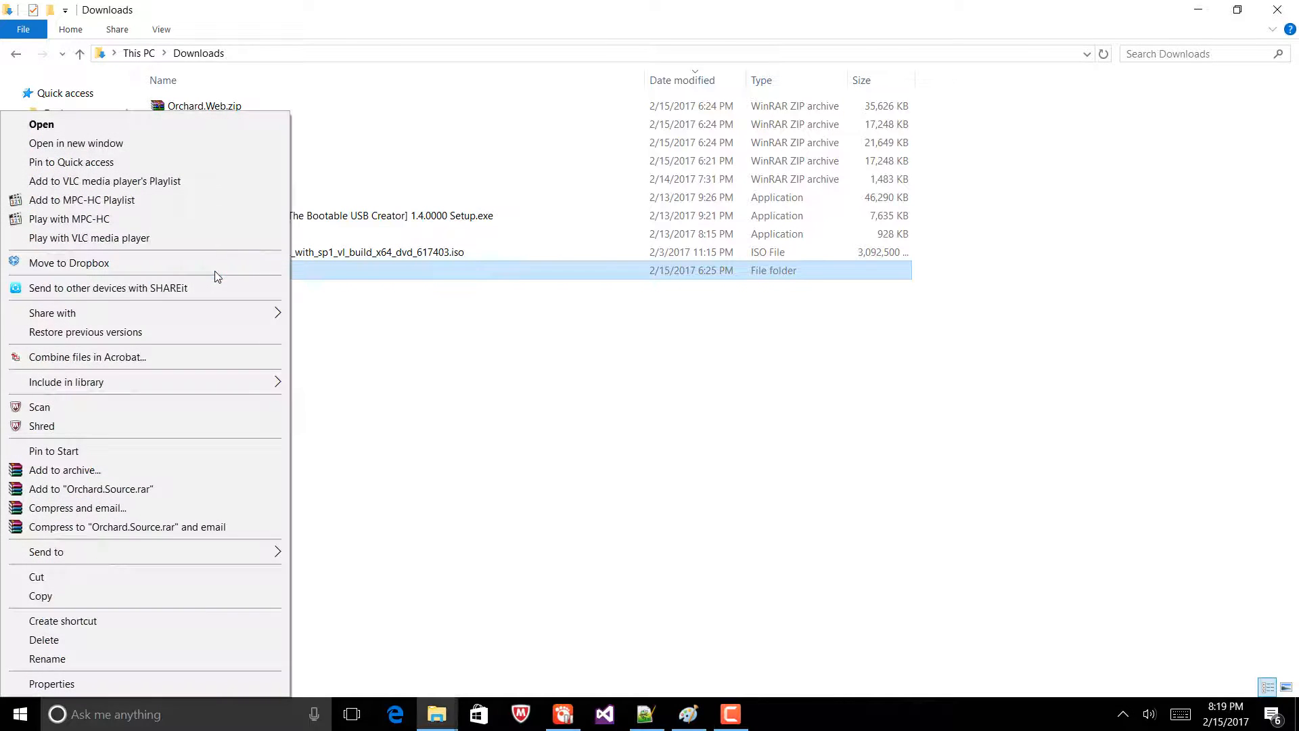
pyautogui.click(145, 684)
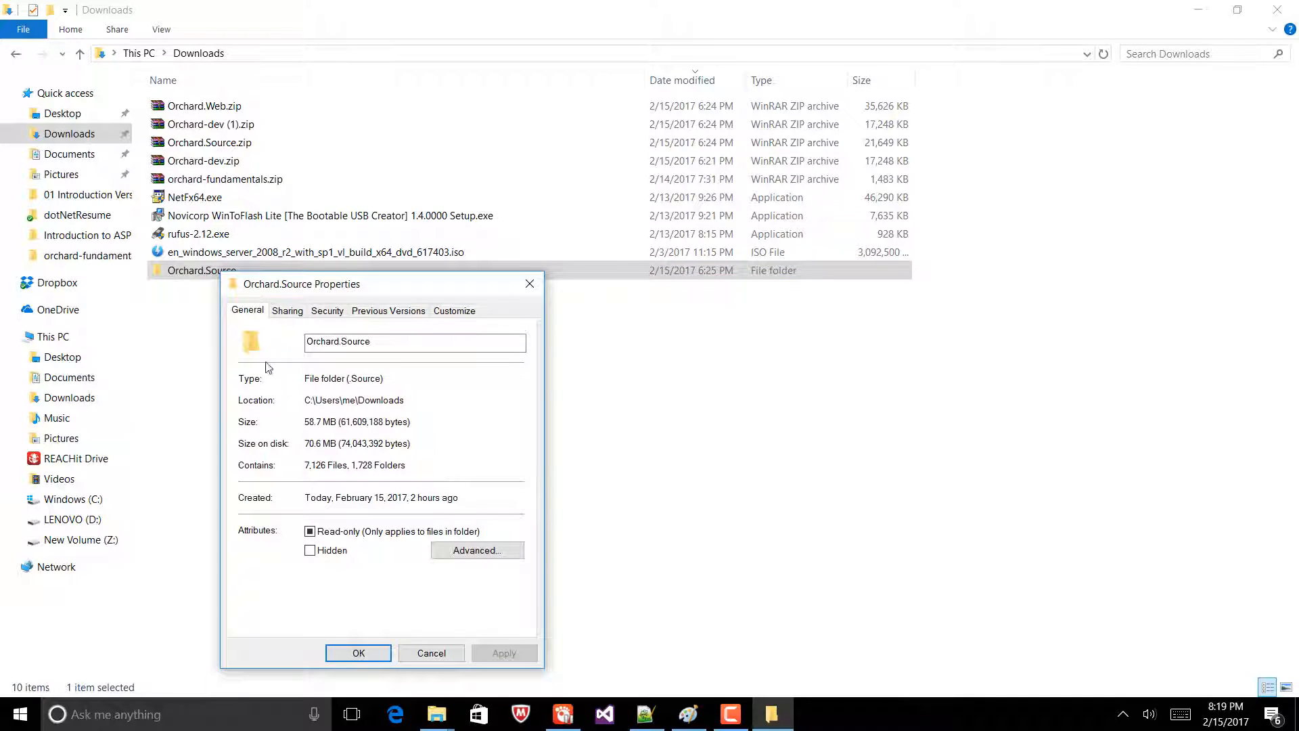
pyautogui.click(331, 315)
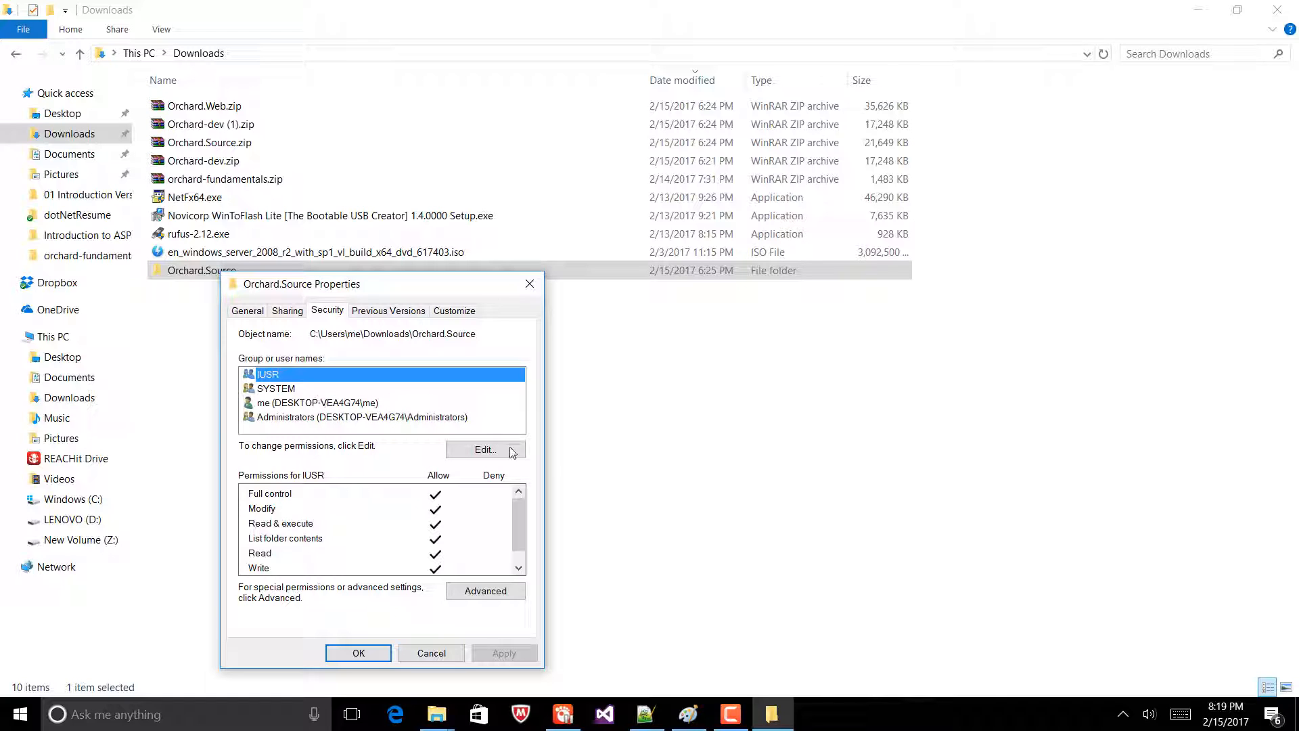
pyautogui.click(485, 450)
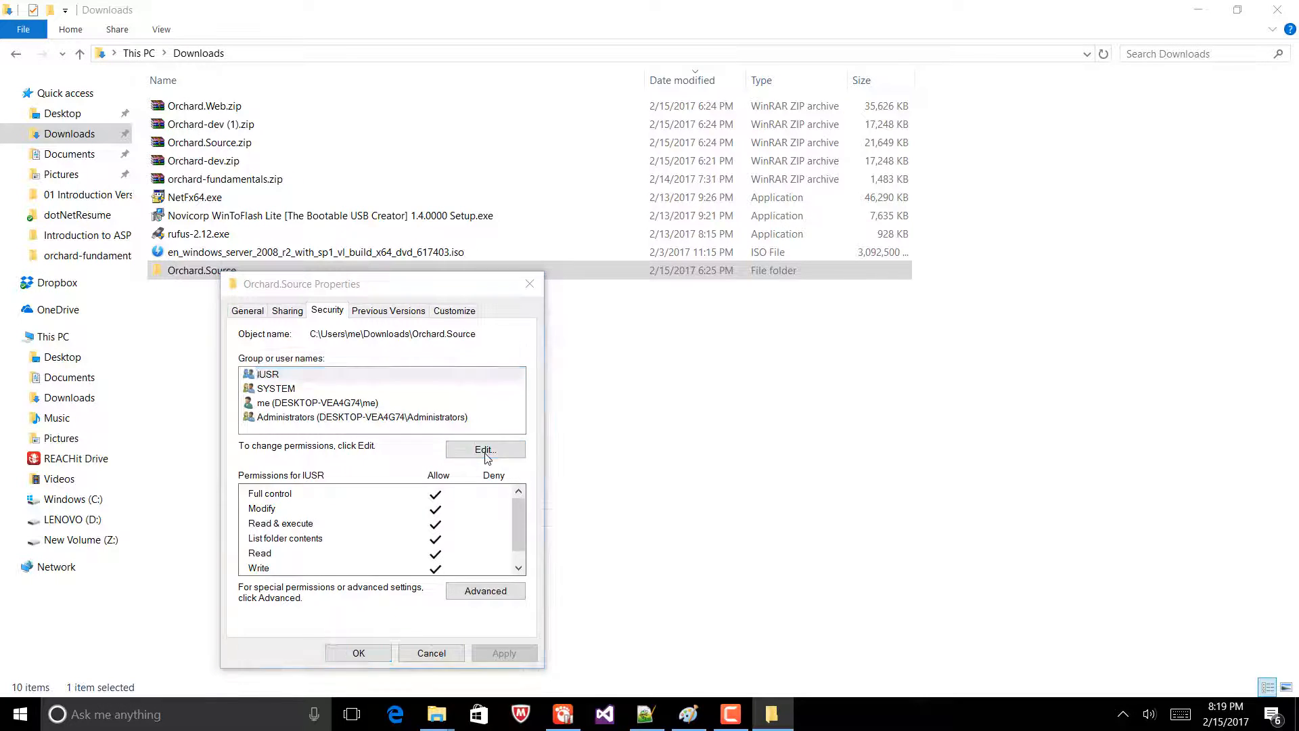
pyautogui.moveTo(434, 334); pyautogui.dragTo(490, 254)
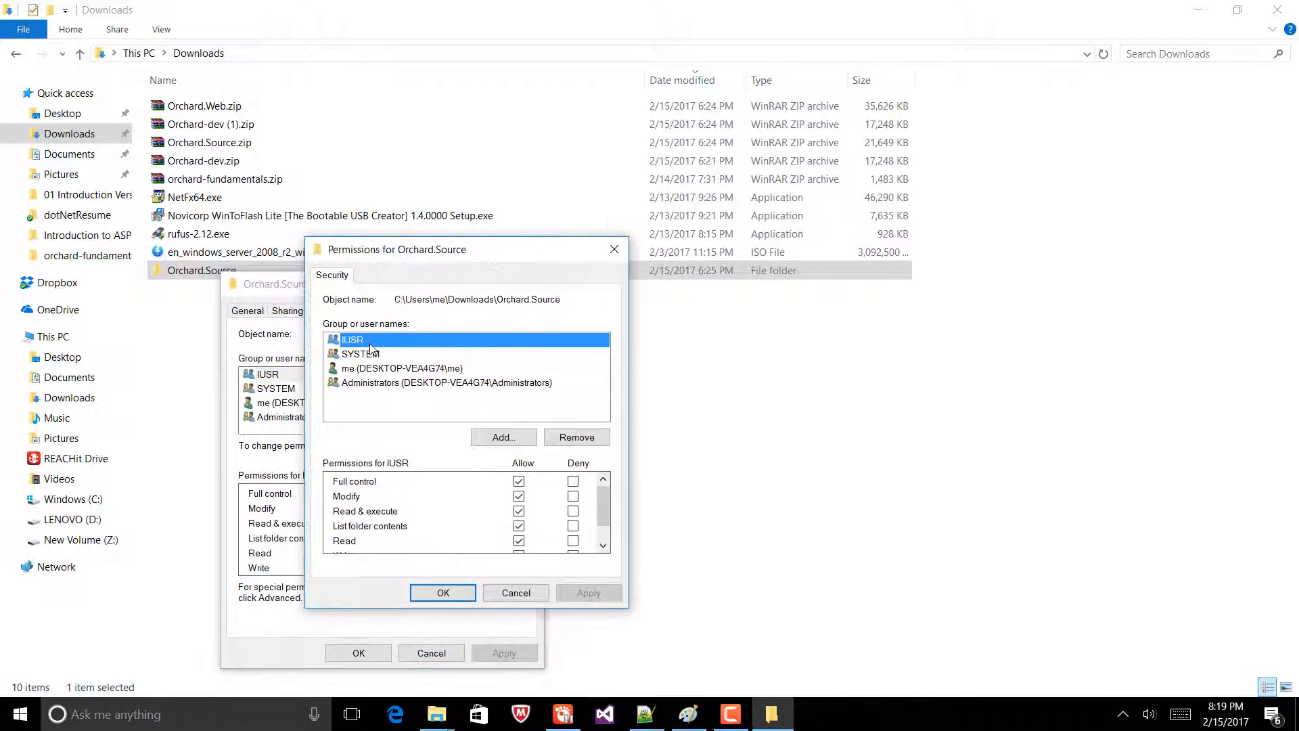
# Start adding a user or group to the folder's permissions, keeping all object types and the local computer as the search location.
pyautogui.click(503, 438)
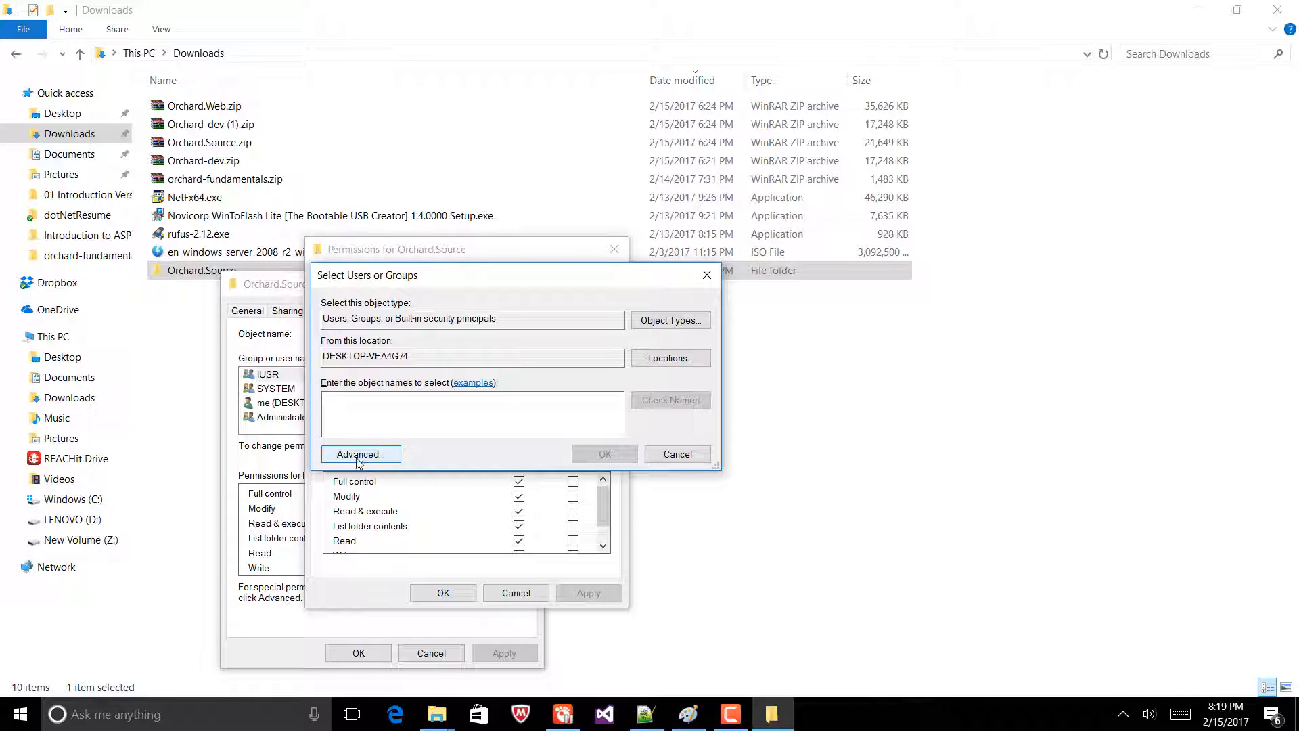
pyautogui.click(672, 325)
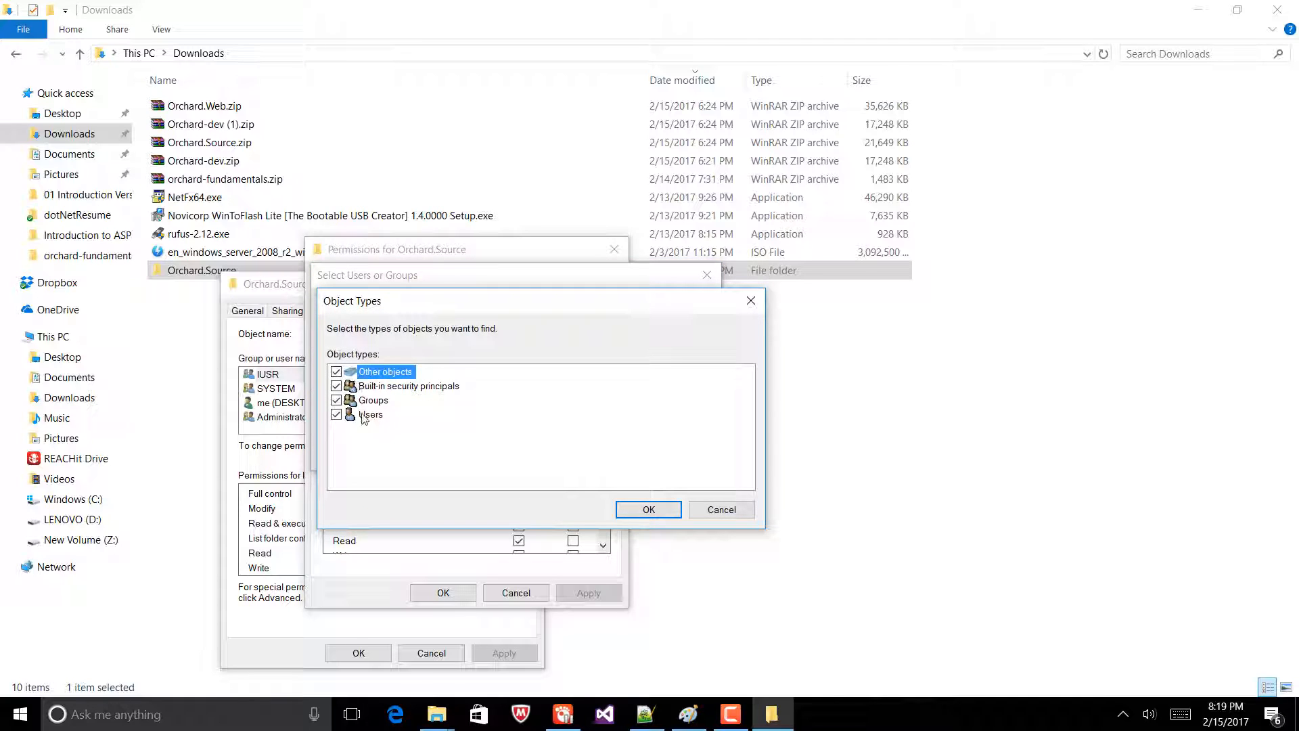
pyautogui.click(648, 510)
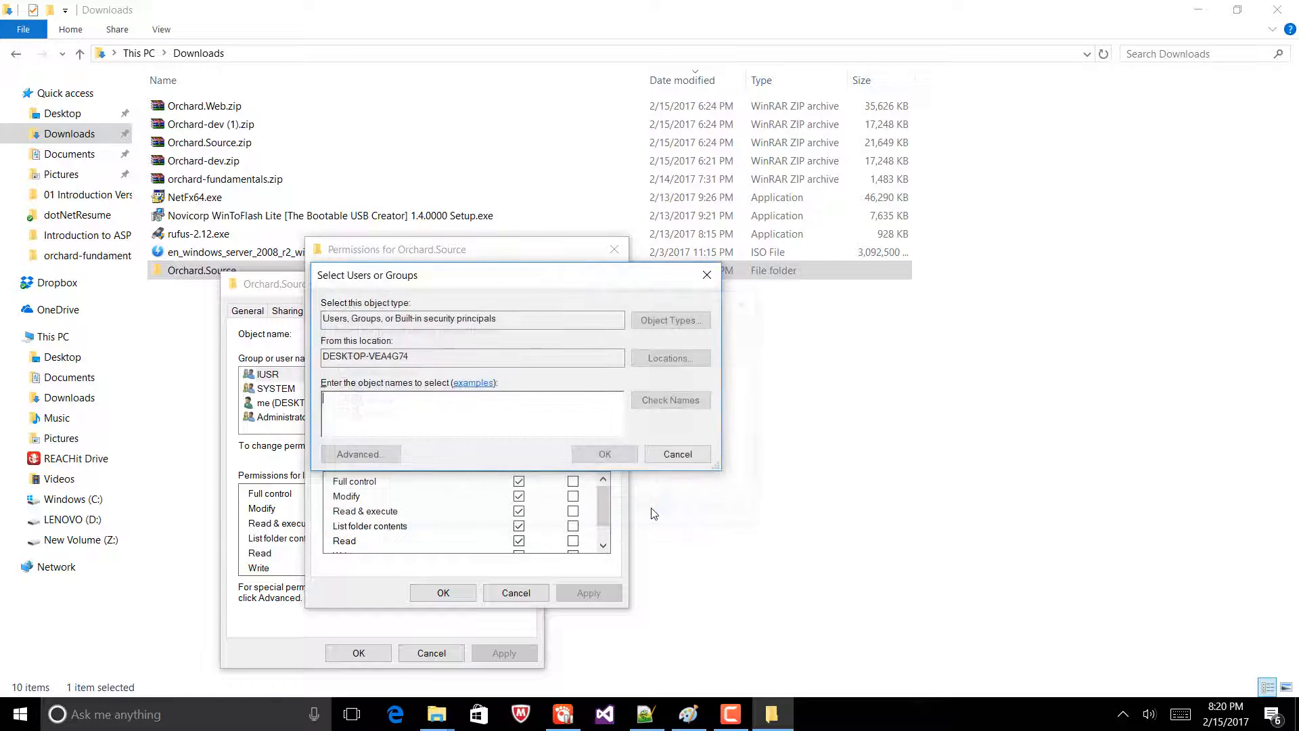
pyautogui.click(675, 359)
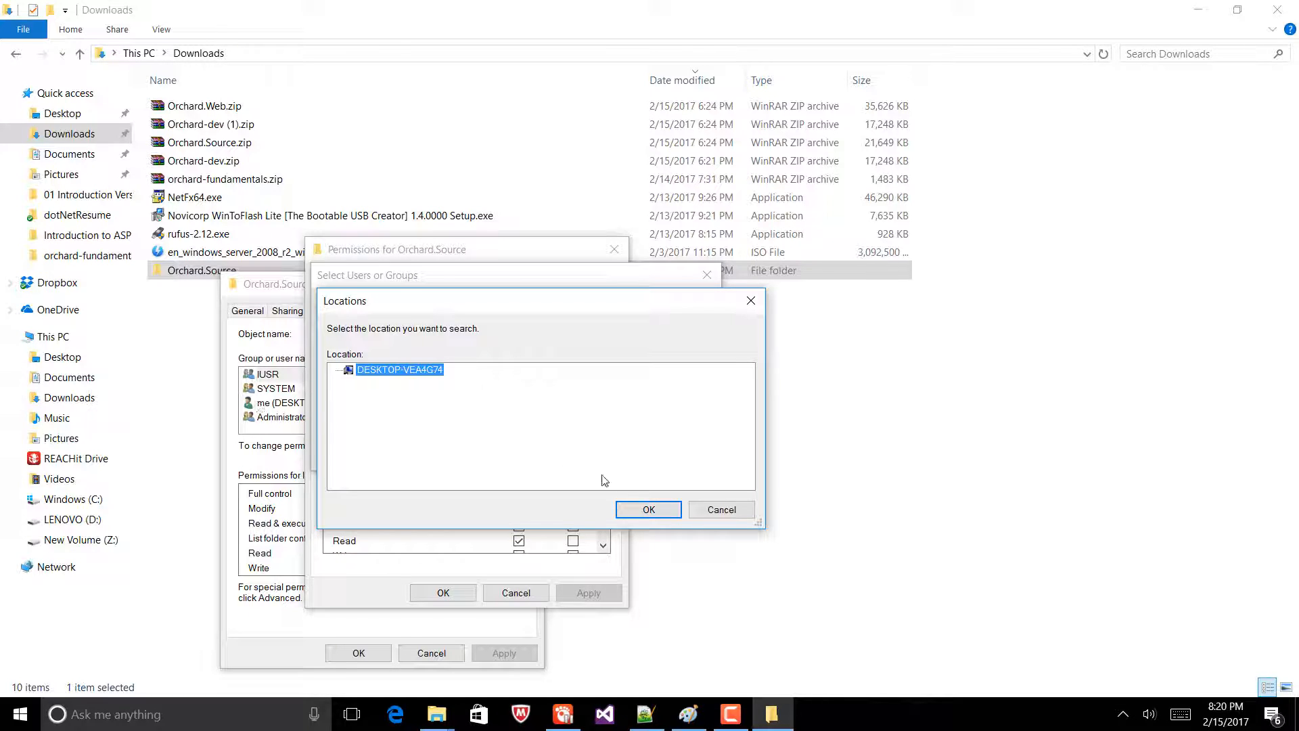
pyautogui.click(648, 510)
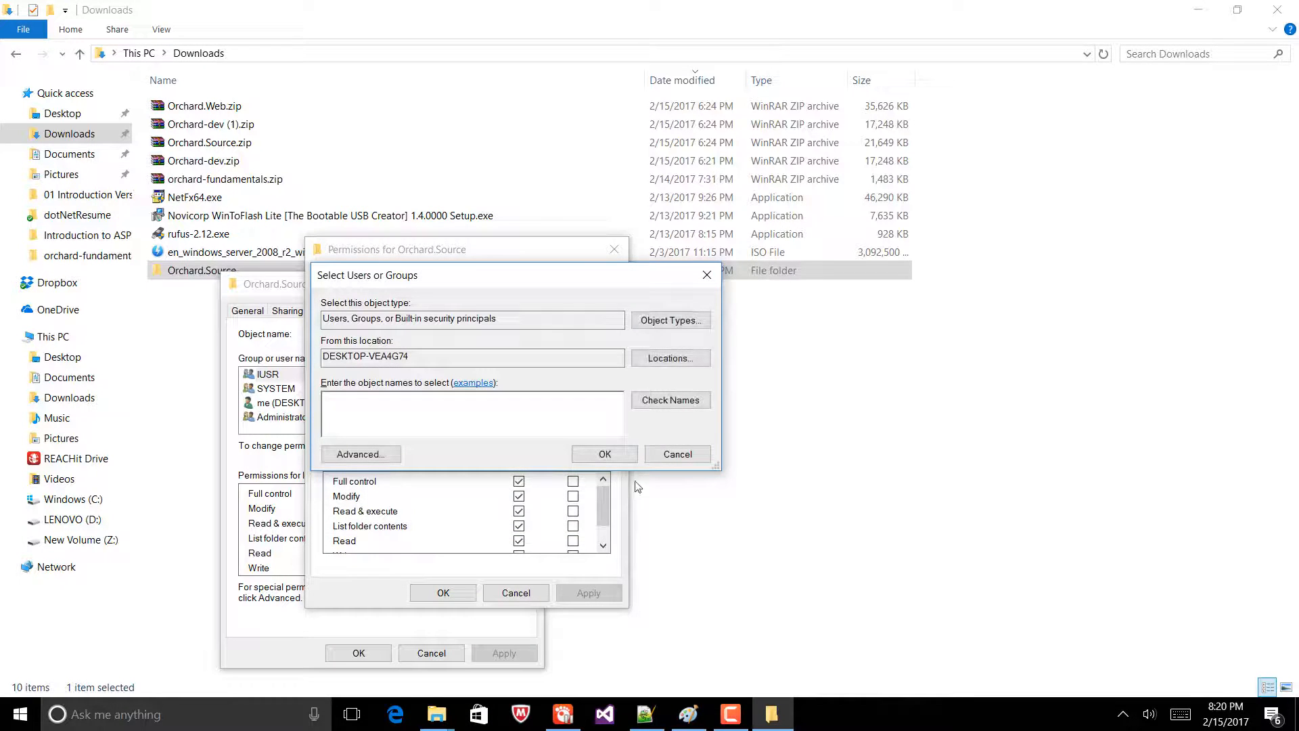
# List all users and groups on this computer with the advanced account search.
pyautogui.click(358, 457)
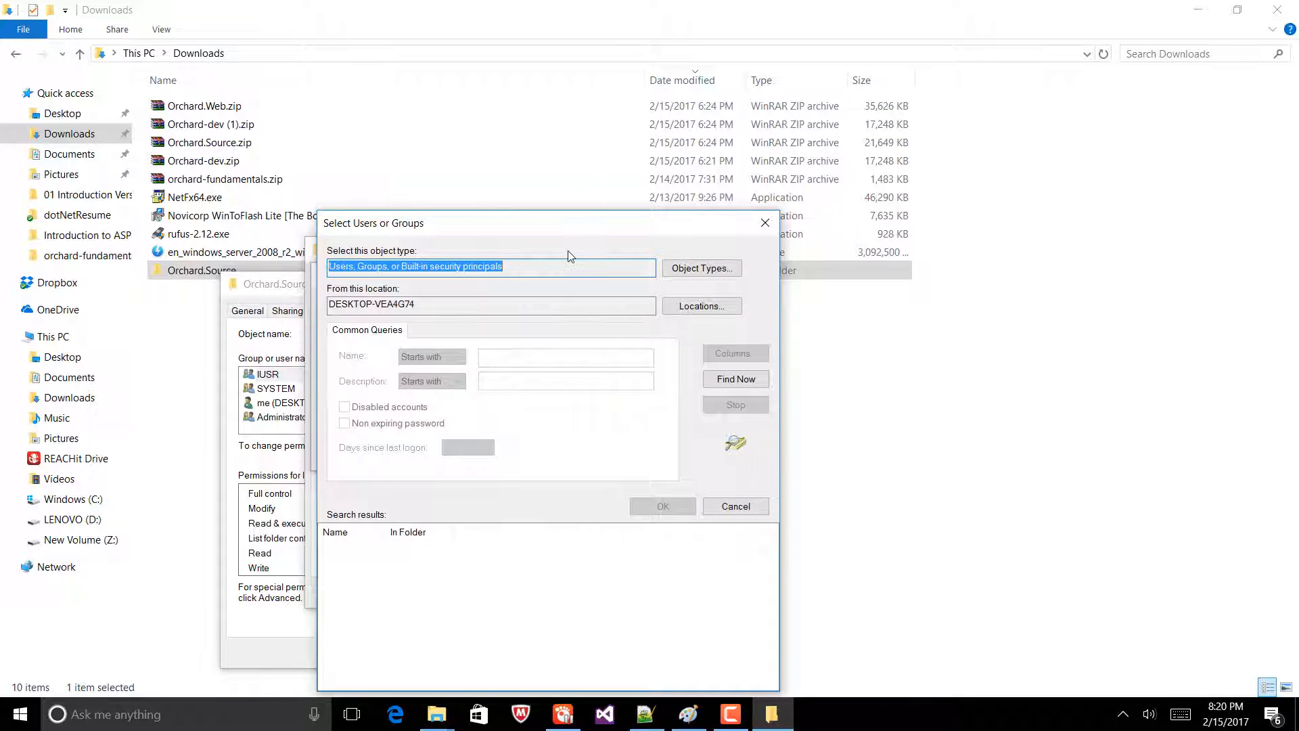
pyautogui.moveTo(577, 236); pyautogui.dragTo(679, 110)
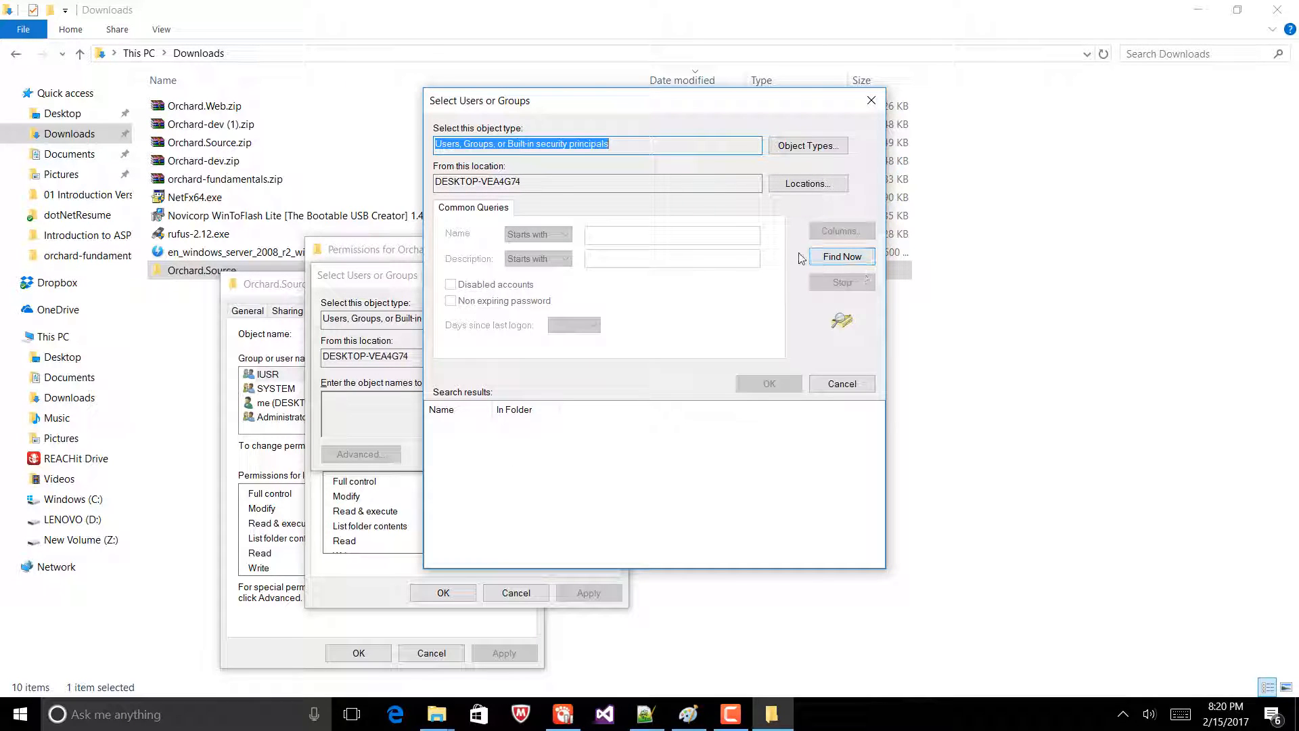
pyautogui.click(847, 257)
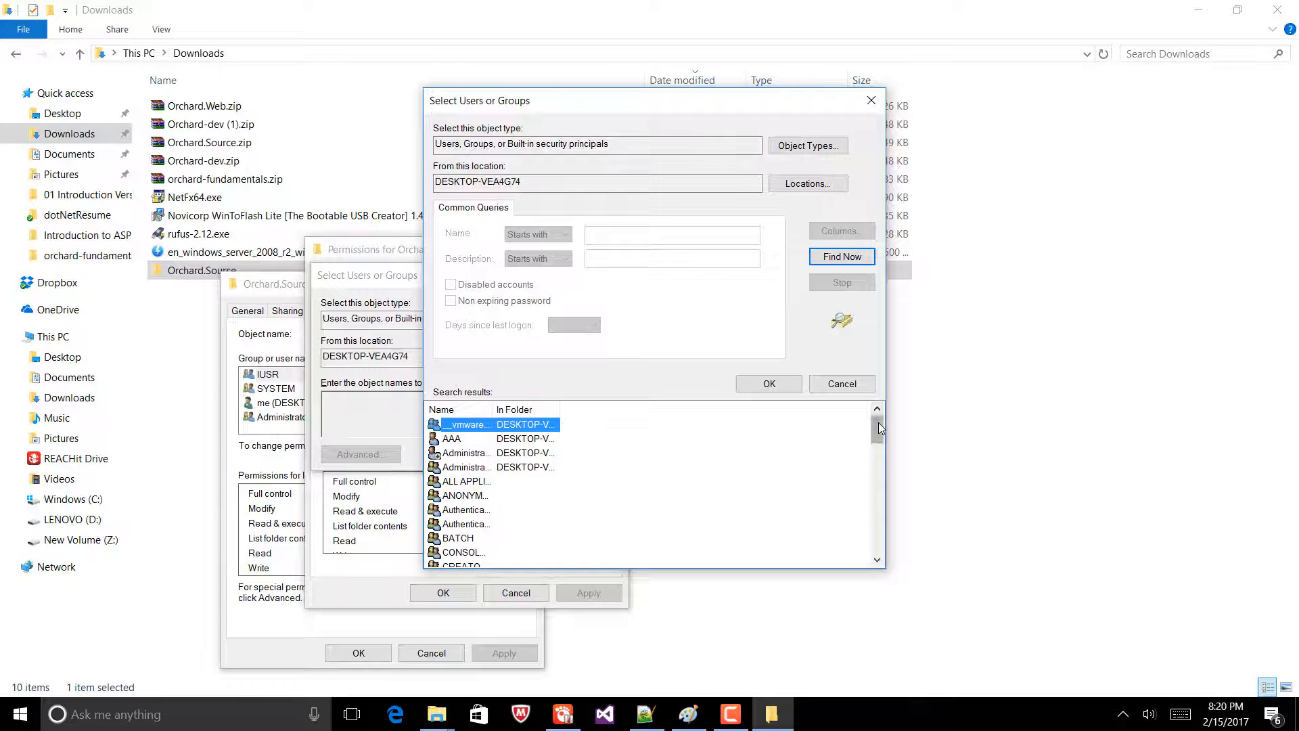
pyautogui.moveTo(879, 417)
pyautogui.mouseDown()
pyautogui.moveTo(876, 494)
pyautogui.moveTo(883, 408)
pyautogui.mouseUp()
pyautogui.click(468, 439)
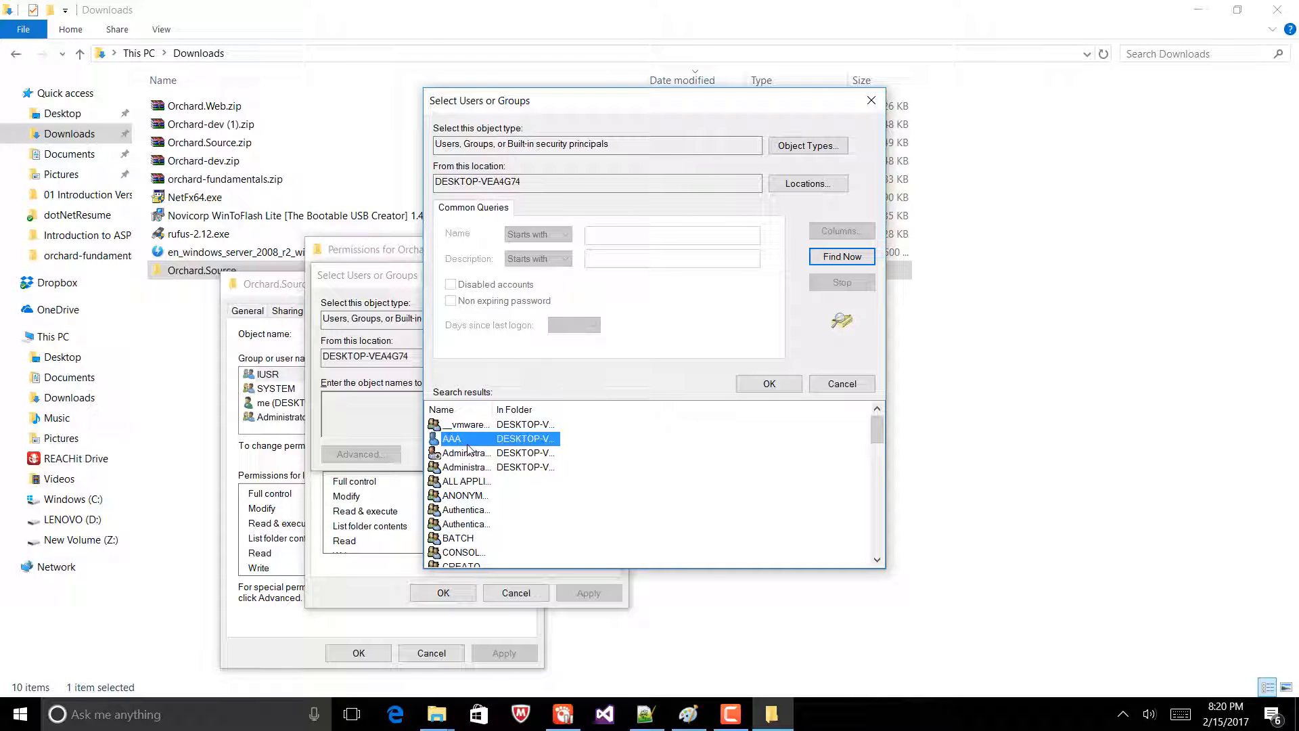
# Choose the IIS_IUSRS group from the search results as the object name.
pyautogui.click(878, 560)
pyautogui.click(877, 561)
pyautogui.click(877, 561)
pyautogui.click(878, 561)
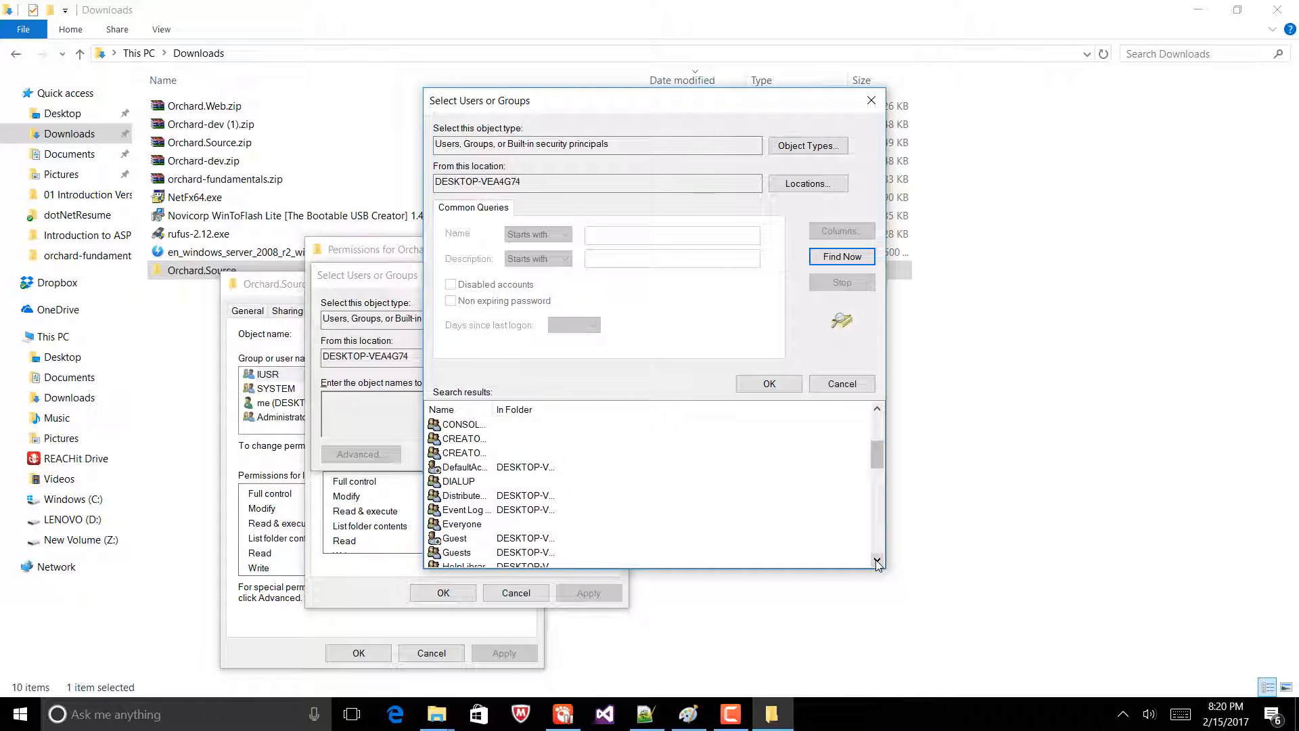
pyautogui.click(878, 561)
pyautogui.click(877, 561)
pyautogui.click(878, 561)
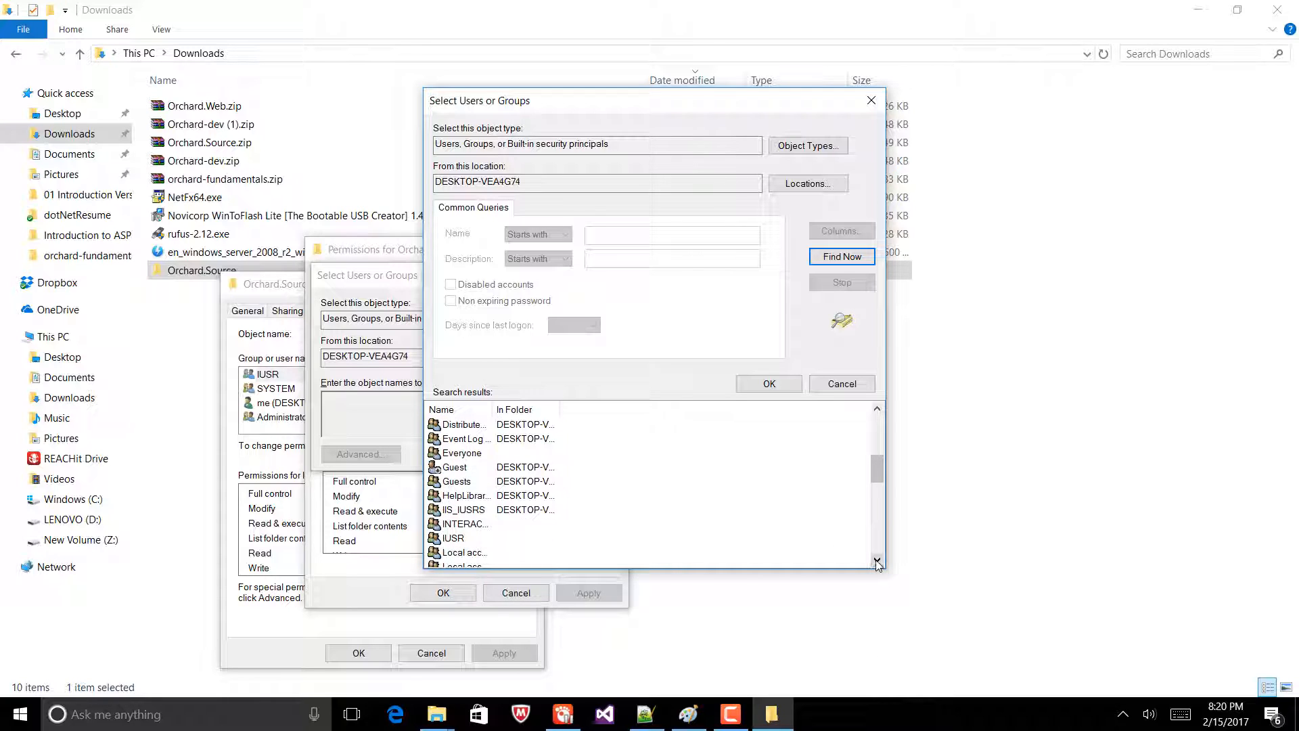
pyautogui.click(466, 510)
pyautogui.moveTo(497, 405); pyautogui.dragTo(534, 406)
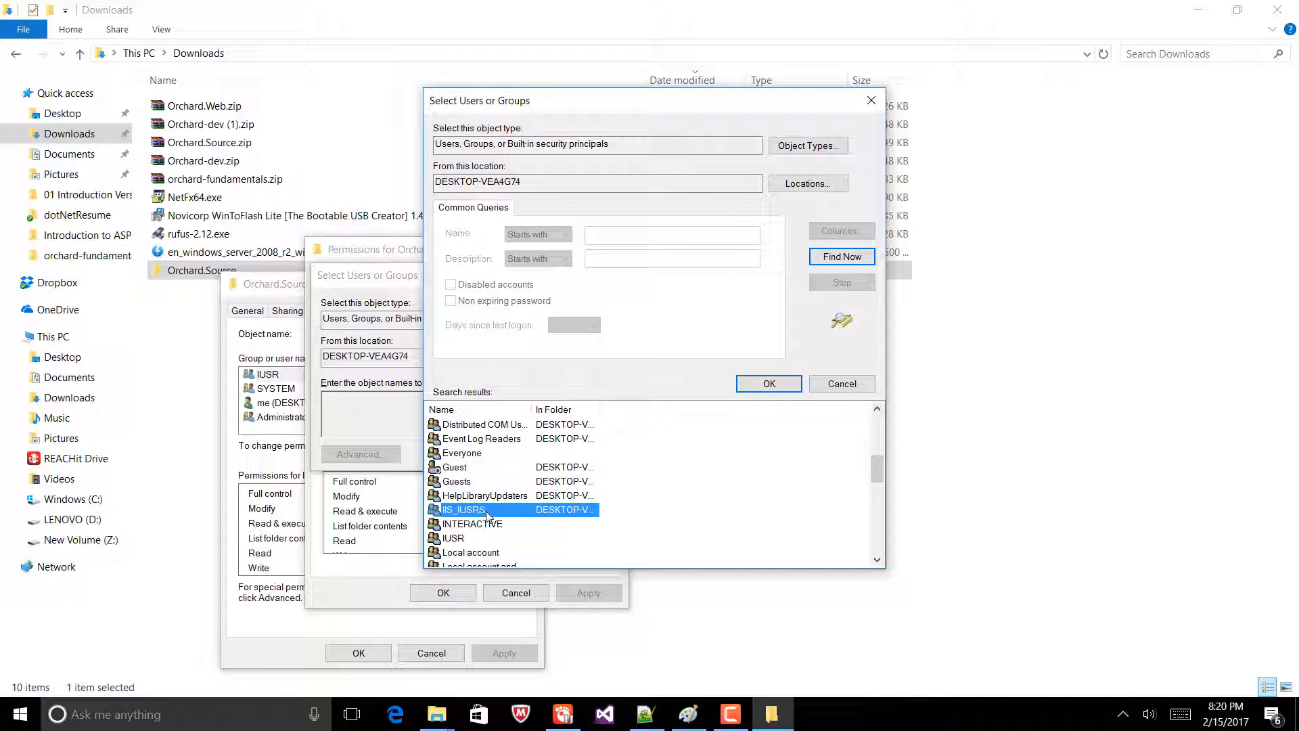
pyautogui.click(765, 385)
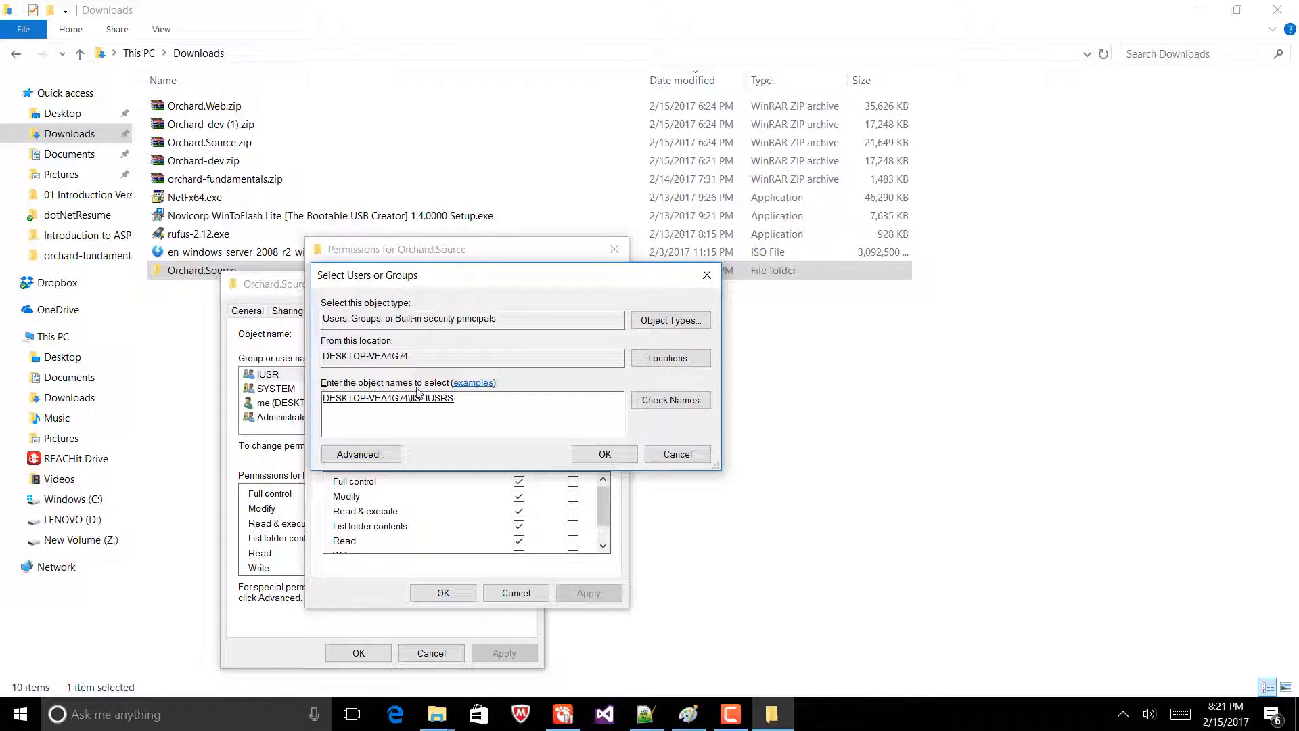
# Add the IIS_IUSRS group to the Orchard.Source permission entries with its default rights and apply the change.
pyautogui.click(626, 458)
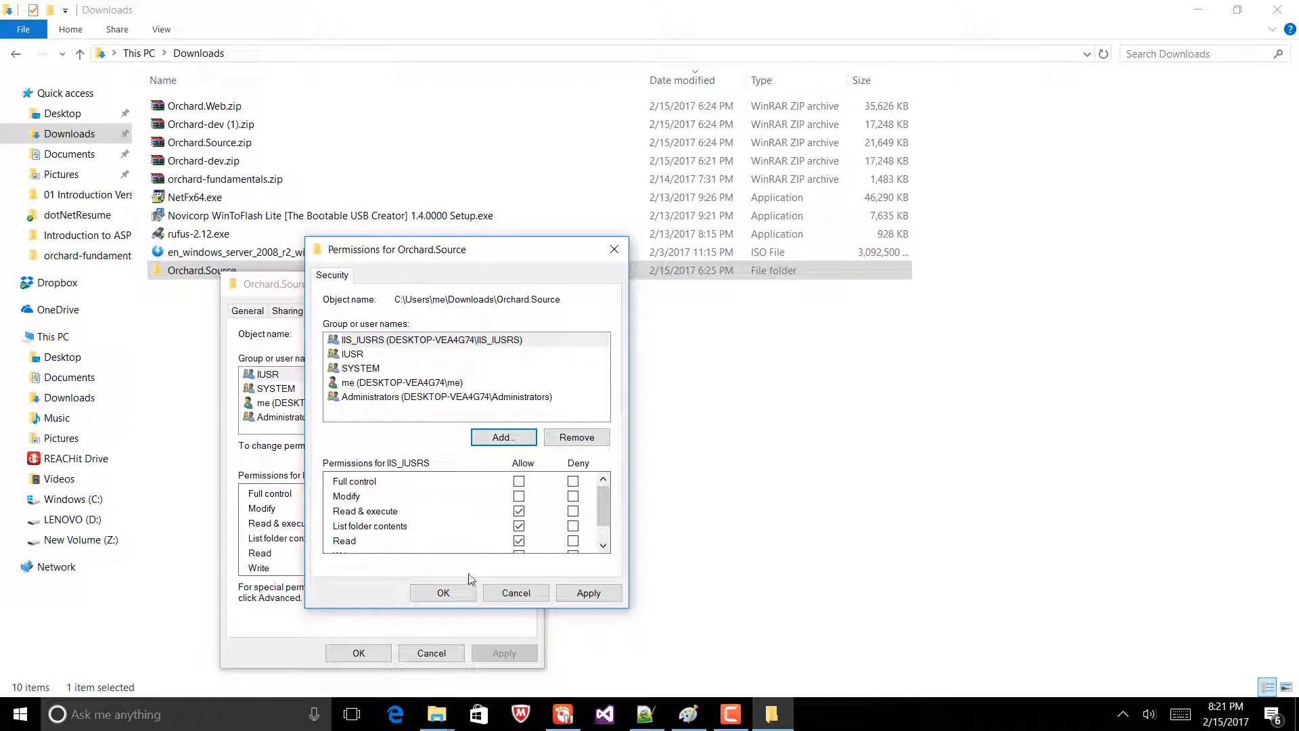
pyautogui.click(588, 601)
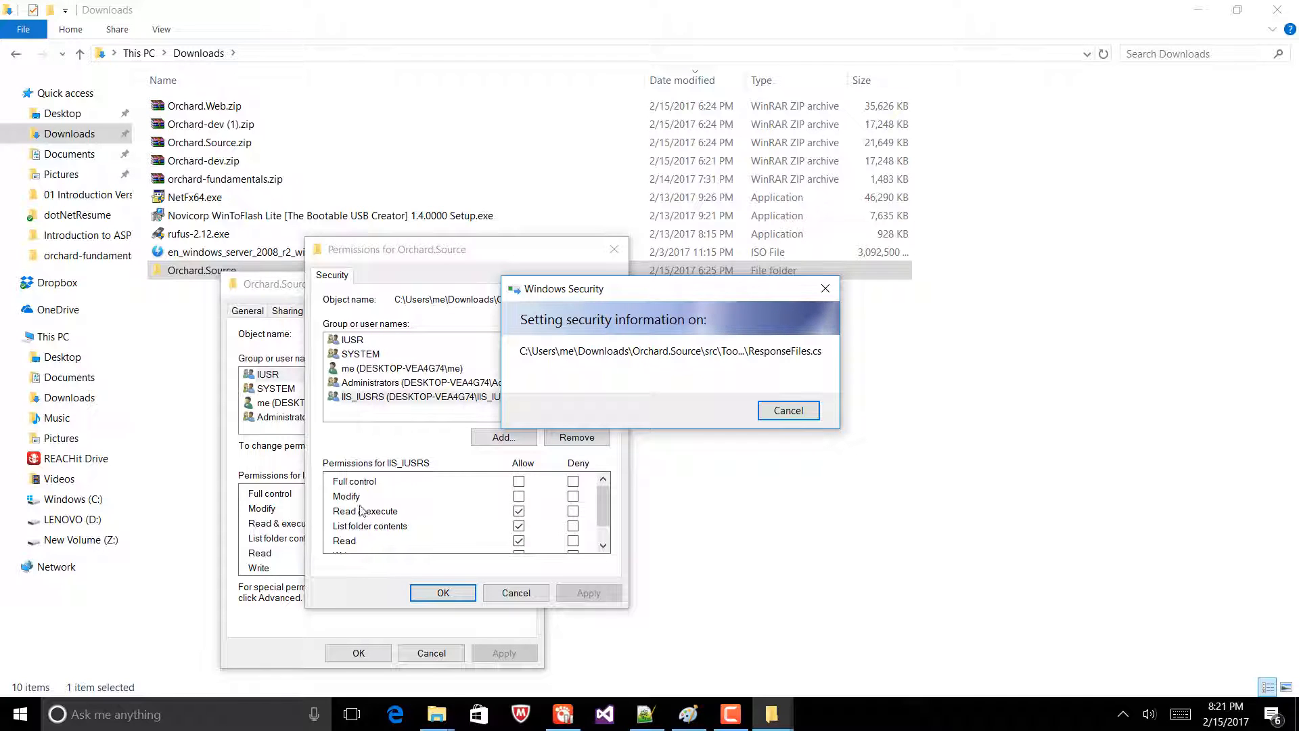
pyautogui.click(772, 713)
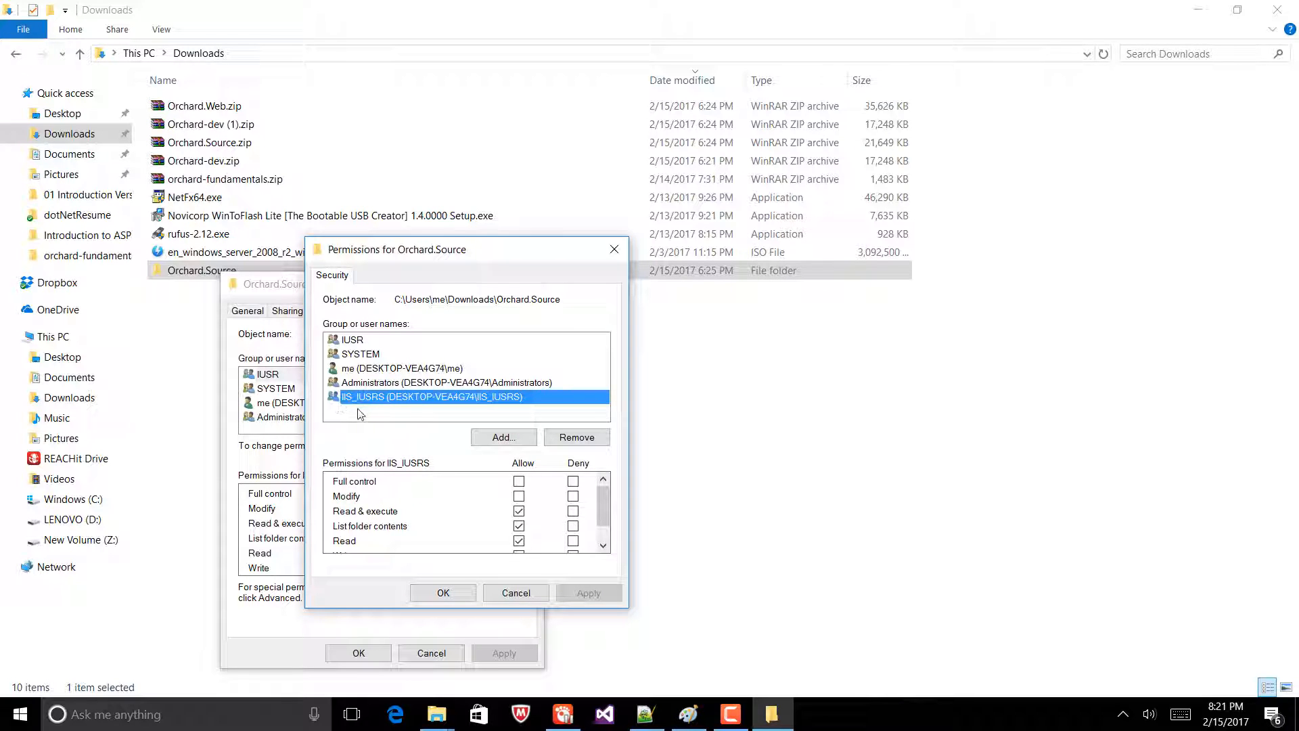
# Allow IIS_IUSRS full control of the Orchard.Source folder, apply it, and close the permissions and properties dialogs.
pyautogui.click(518, 482)
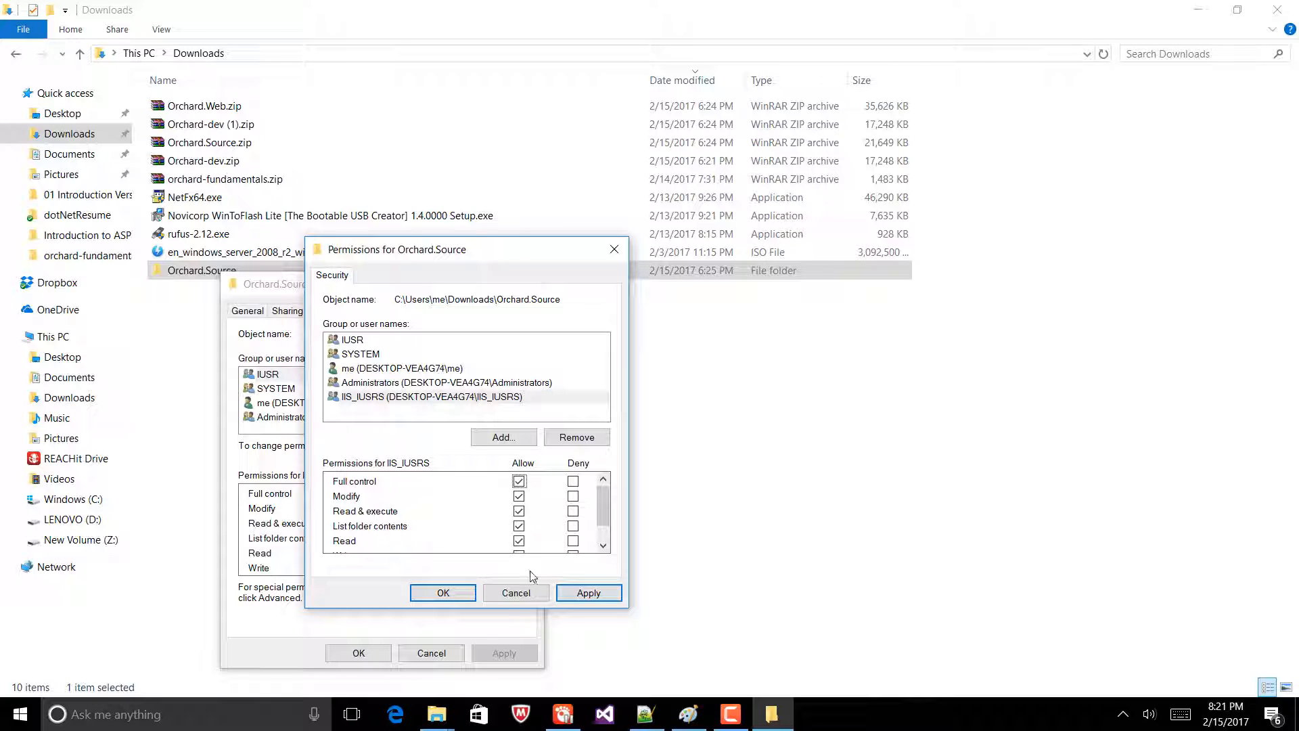
pyautogui.click(588, 593)
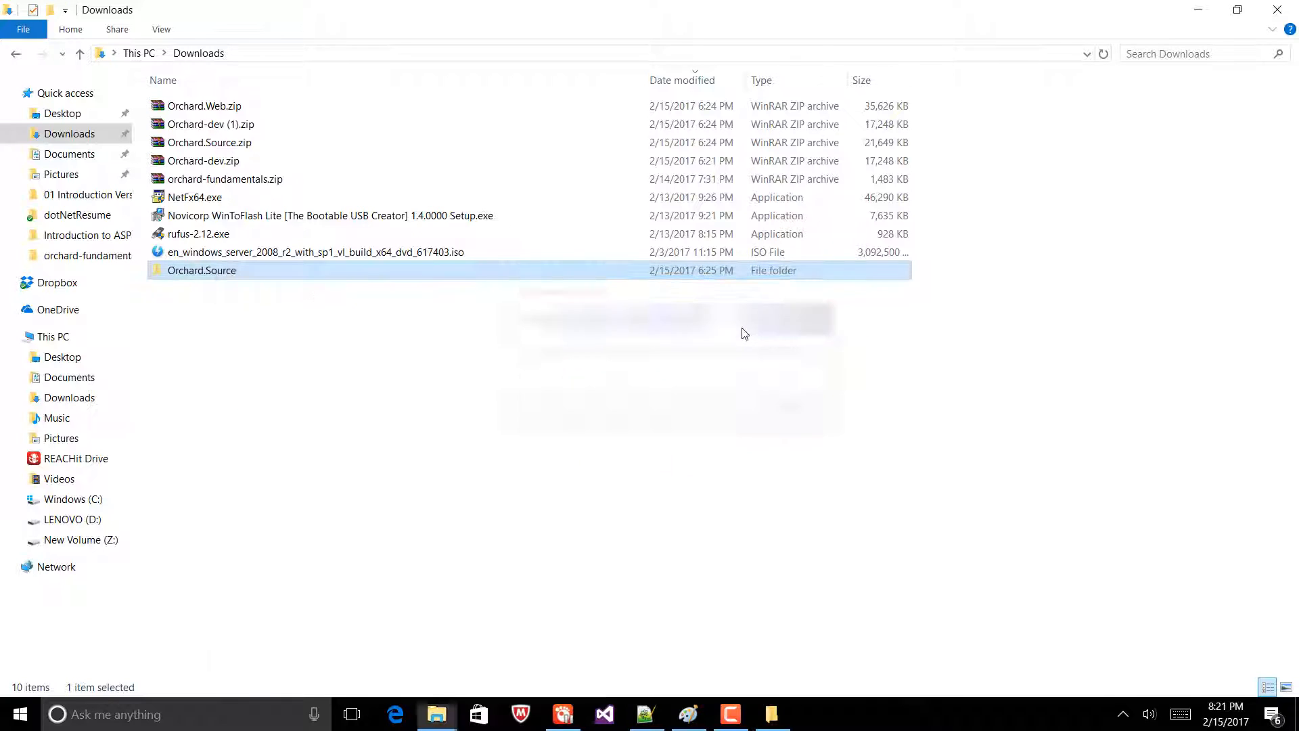
pyautogui.click(781, 718)
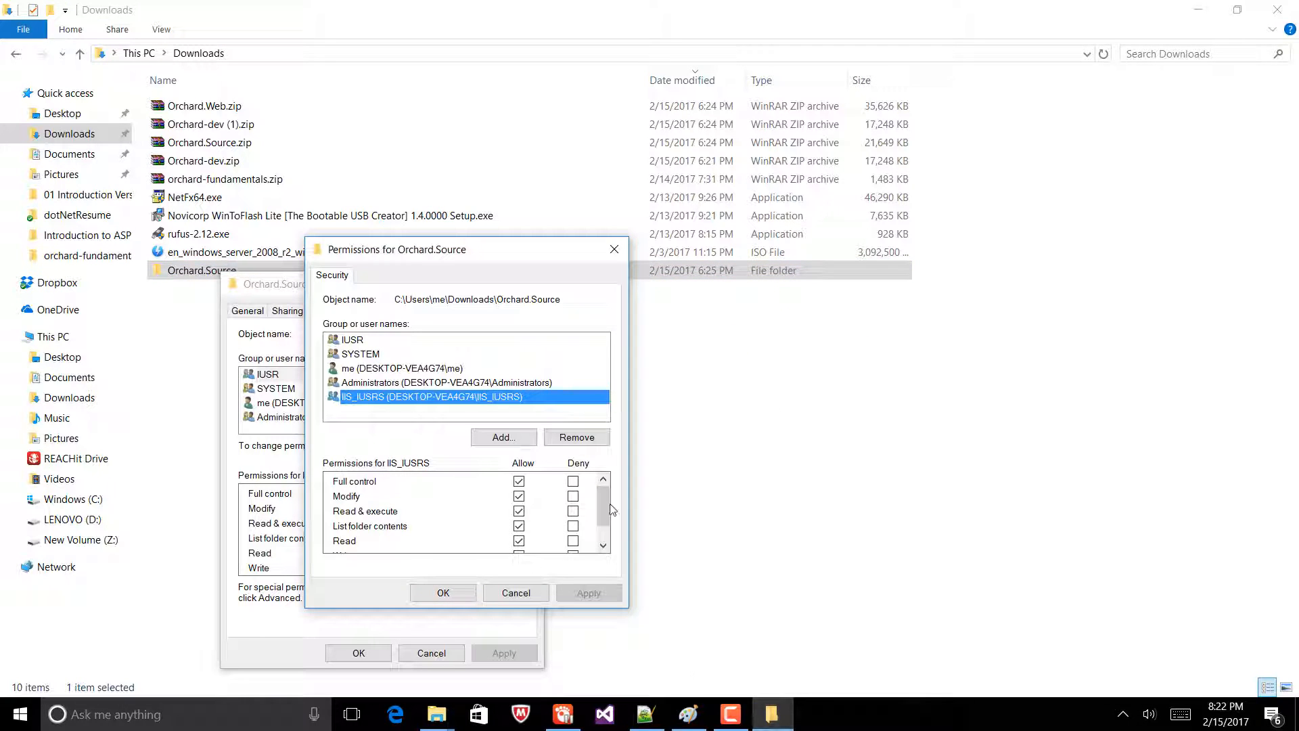
pyautogui.click(449, 594)
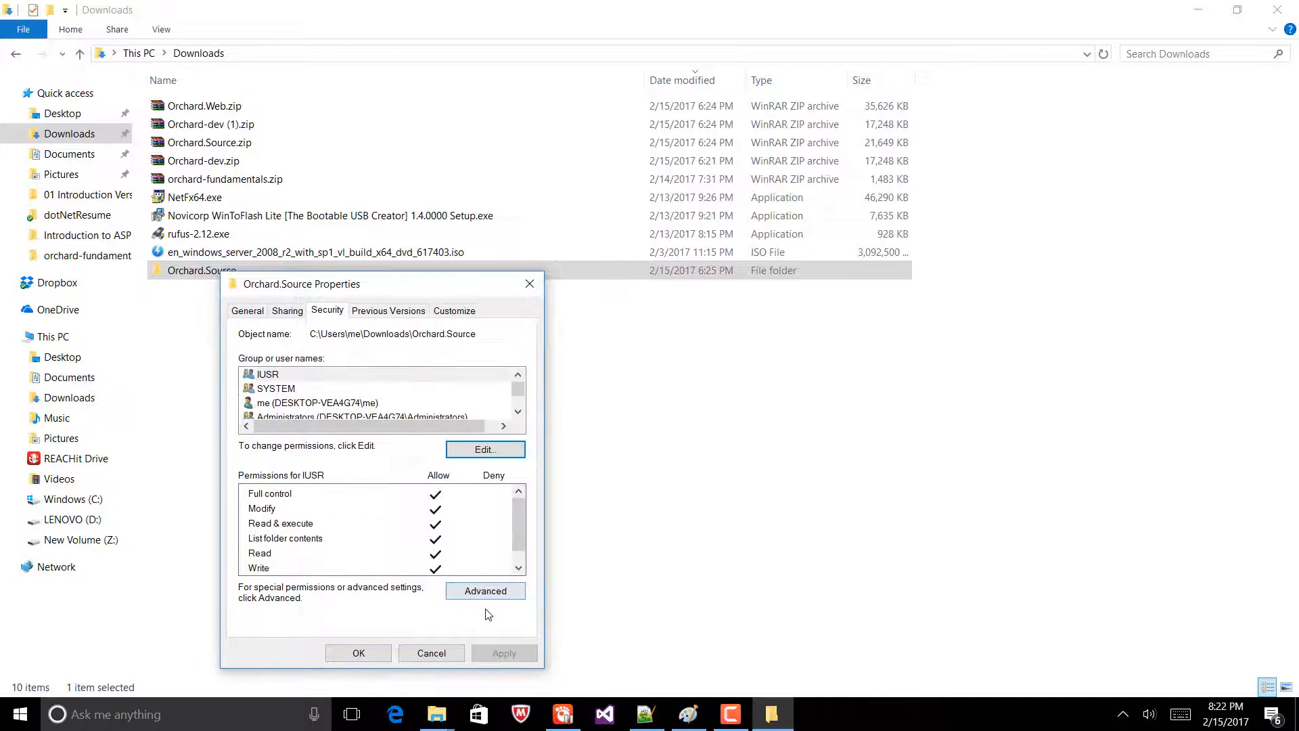
pyautogui.click(359, 652)
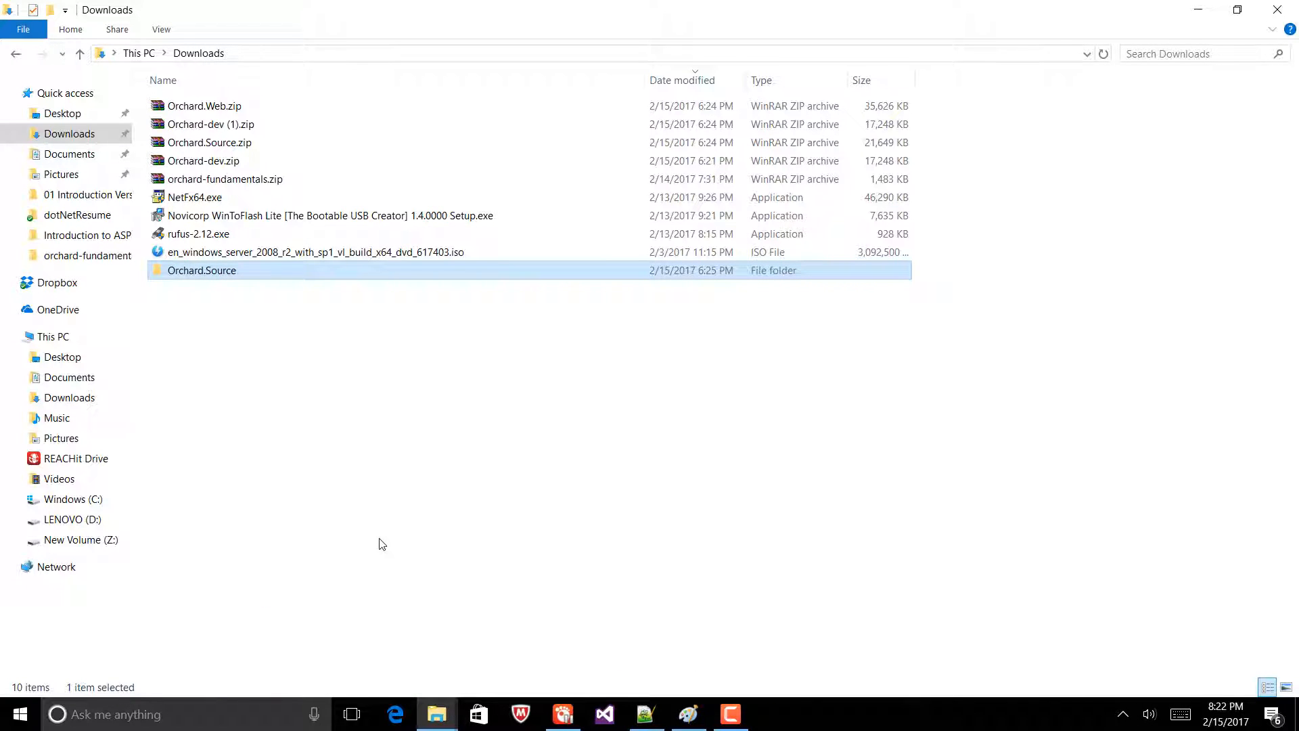